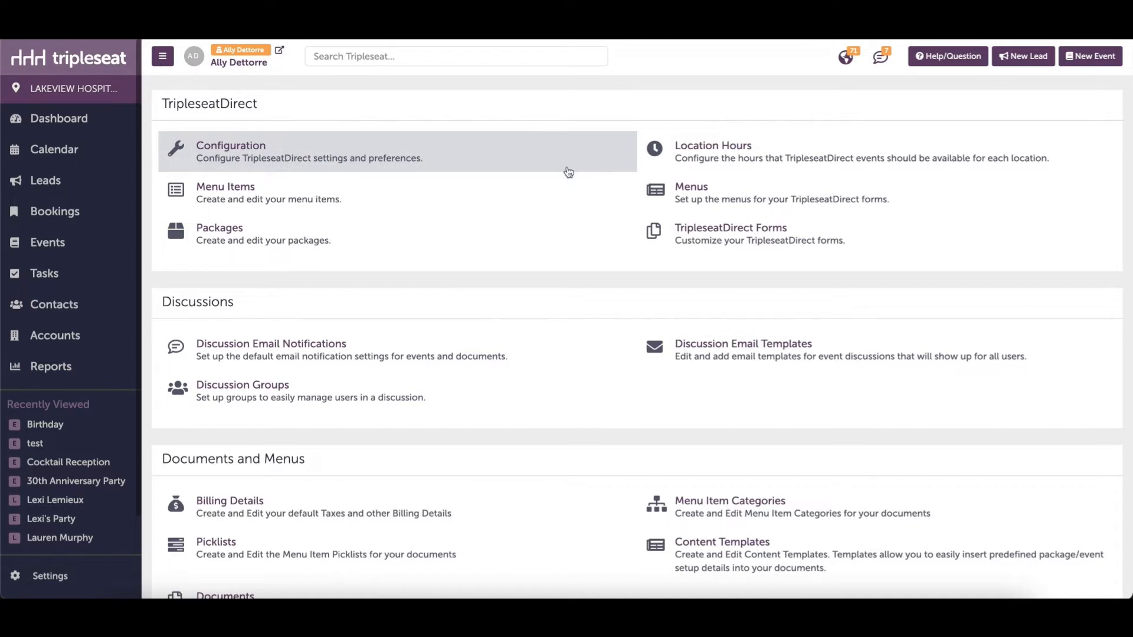
# In the TripleseatDirect configuration, set the maximum event duration to 4:00 hrs for On-Premise Events and Full-Service Catering.
pyautogui.click(308, 157)
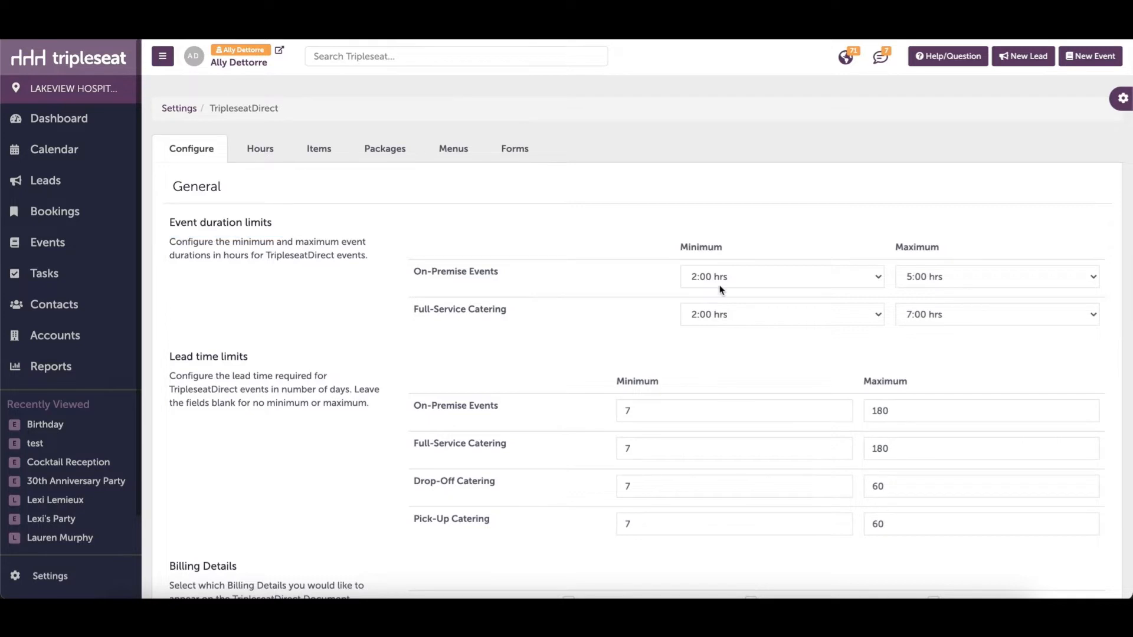
pyautogui.click(952, 275)
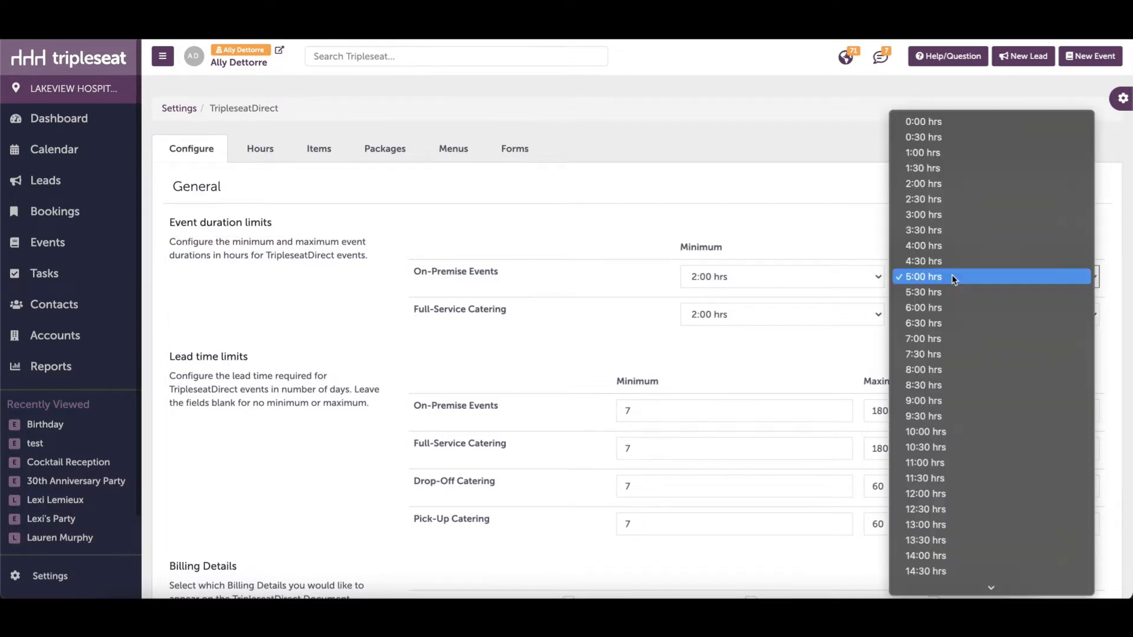
pyautogui.click(924, 247)
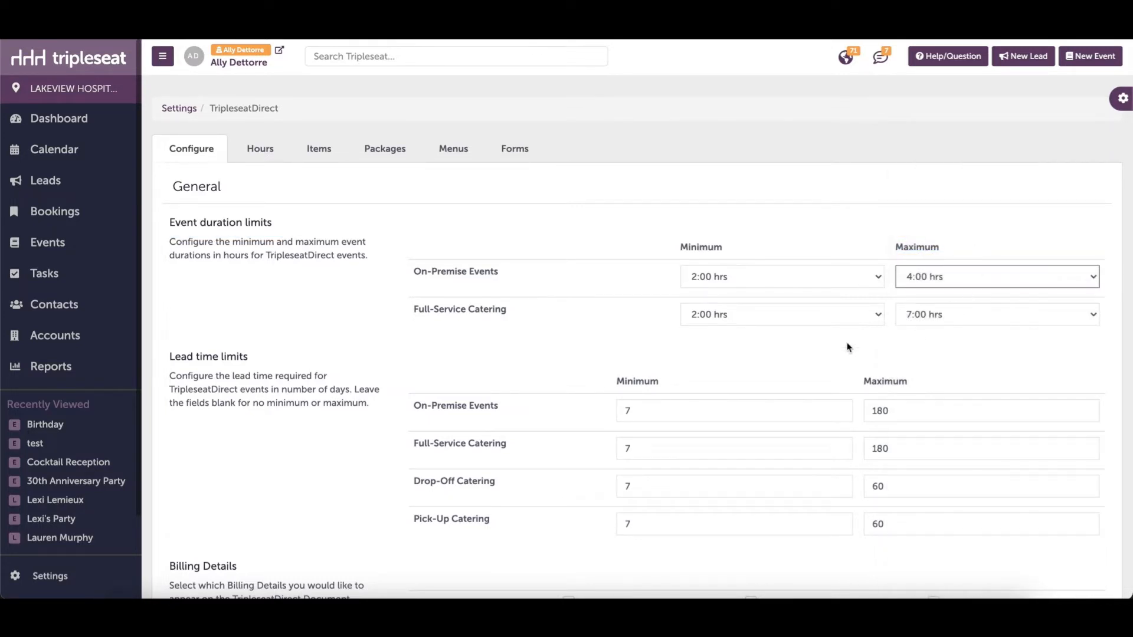
pyautogui.click(909, 315)
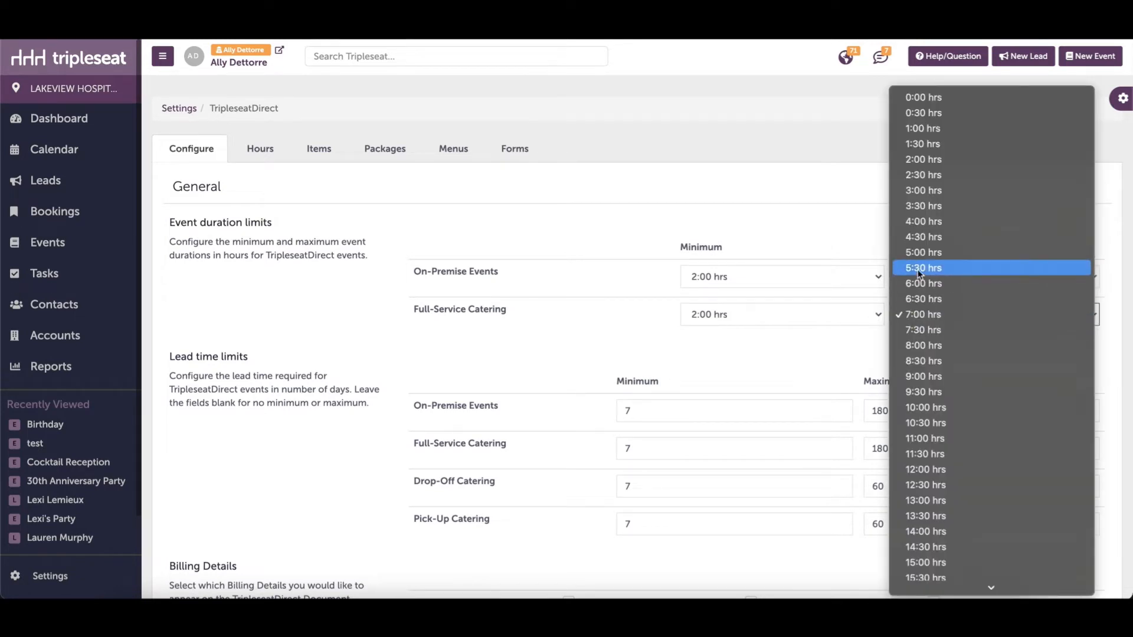
pyautogui.click(912, 221)
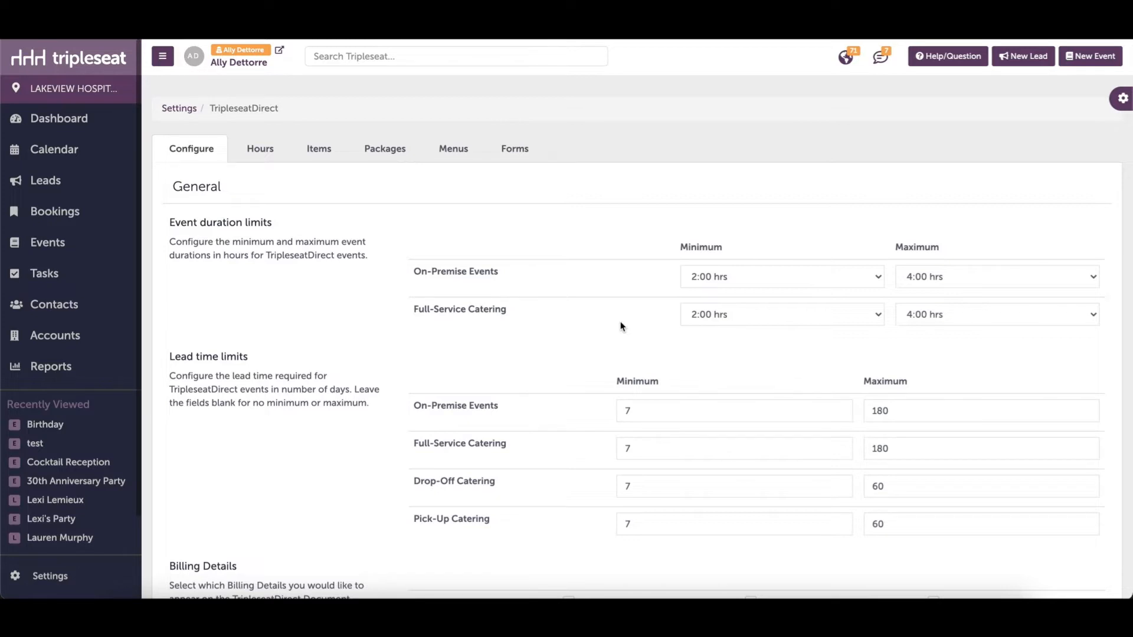
# Set the minimum lead time to 8 days for On-Premise Events, Full-Service Catering, Drop-Off Catering and Pick-Up Catering.
pyautogui.scroll(-1, 621, 326)
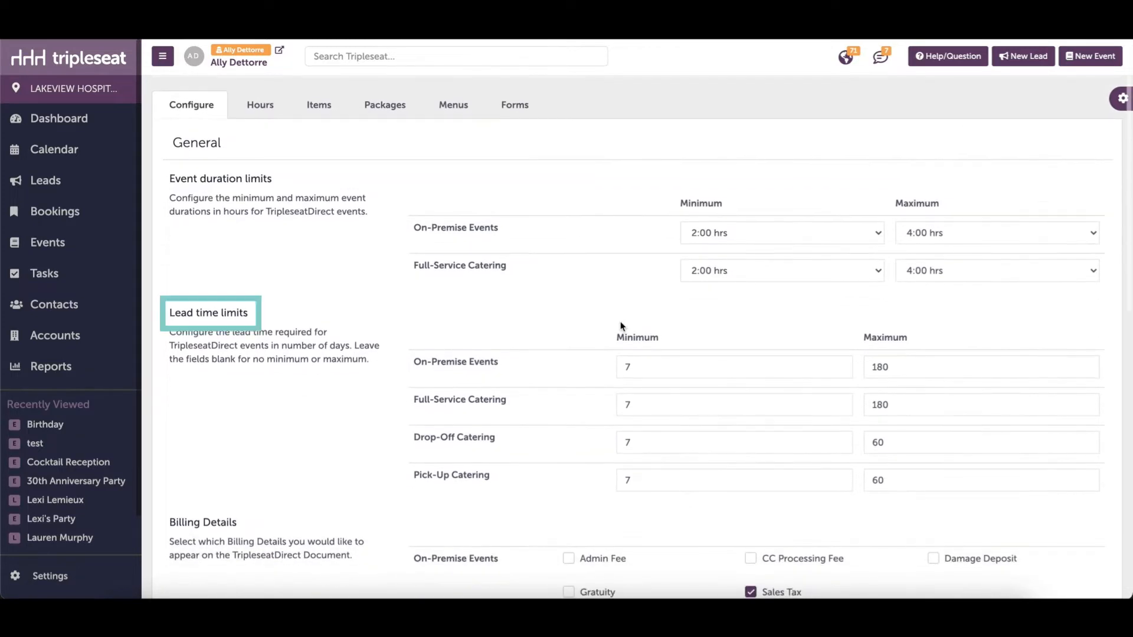
pyautogui.scroll(-1, 608, 327)
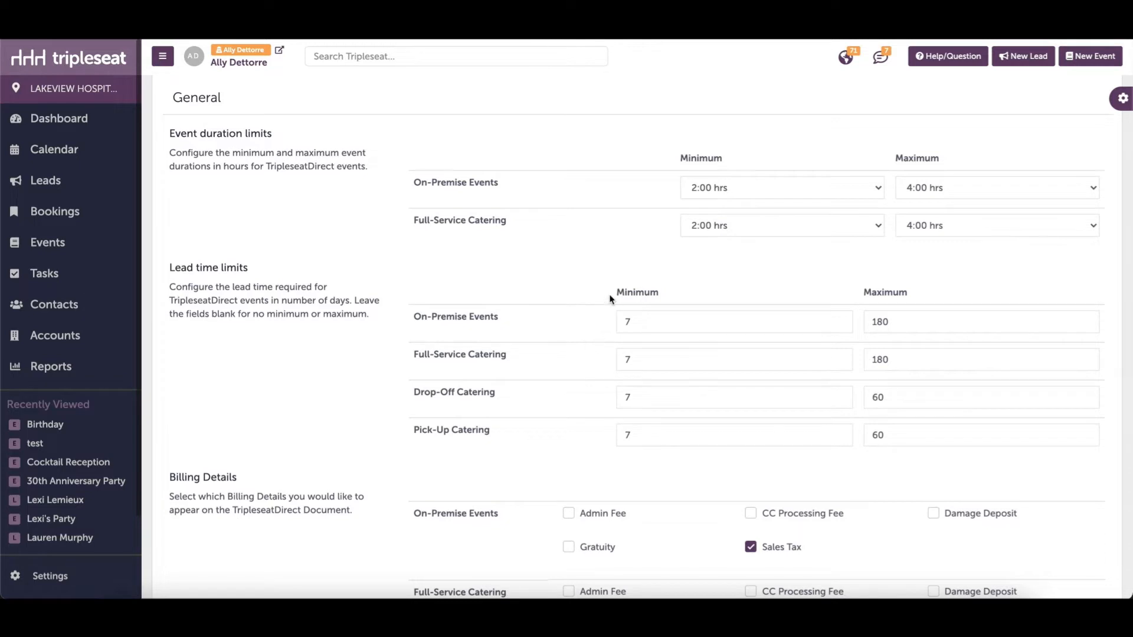
pyautogui.moveTo(610, 294); pyautogui.dragTo(665, 292)
pyautogui.click(665, 292)
pyautogui.click(838, 319)
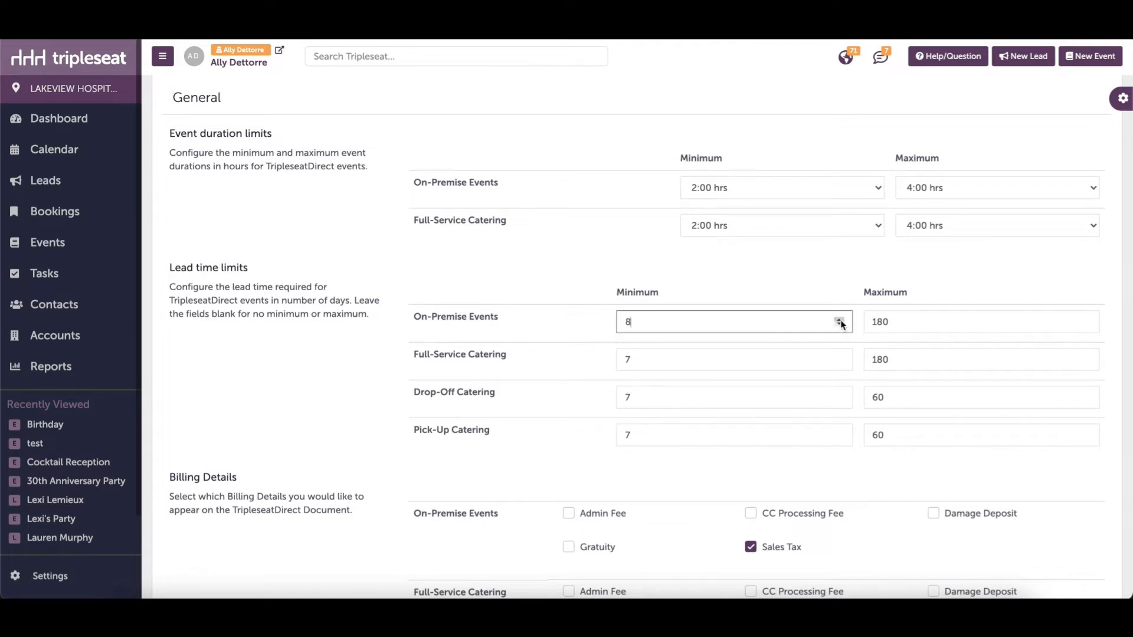
pyautogui.click(838, 358)
pyautogui.click(839, 395)
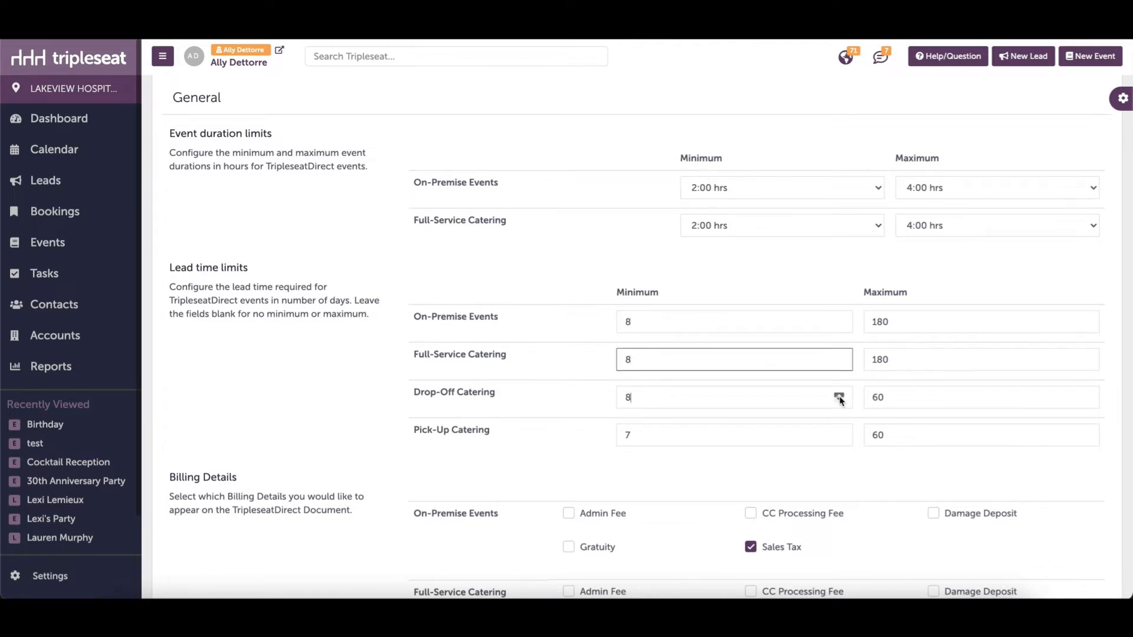
pyautogui.click(839, 433)
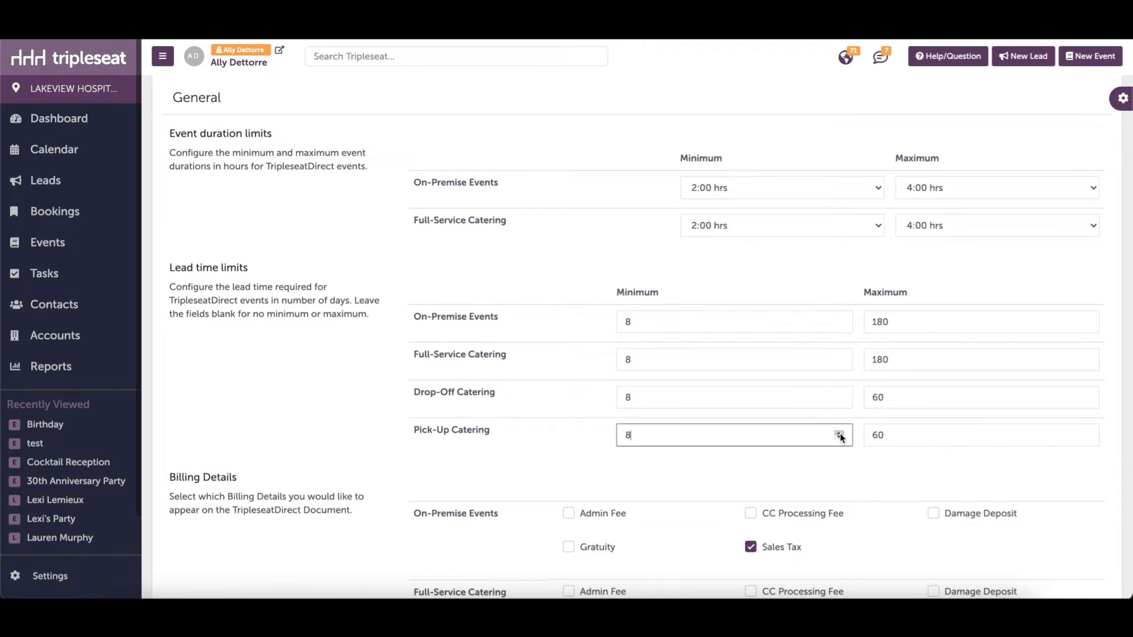
pyautogui.click(842, 297)
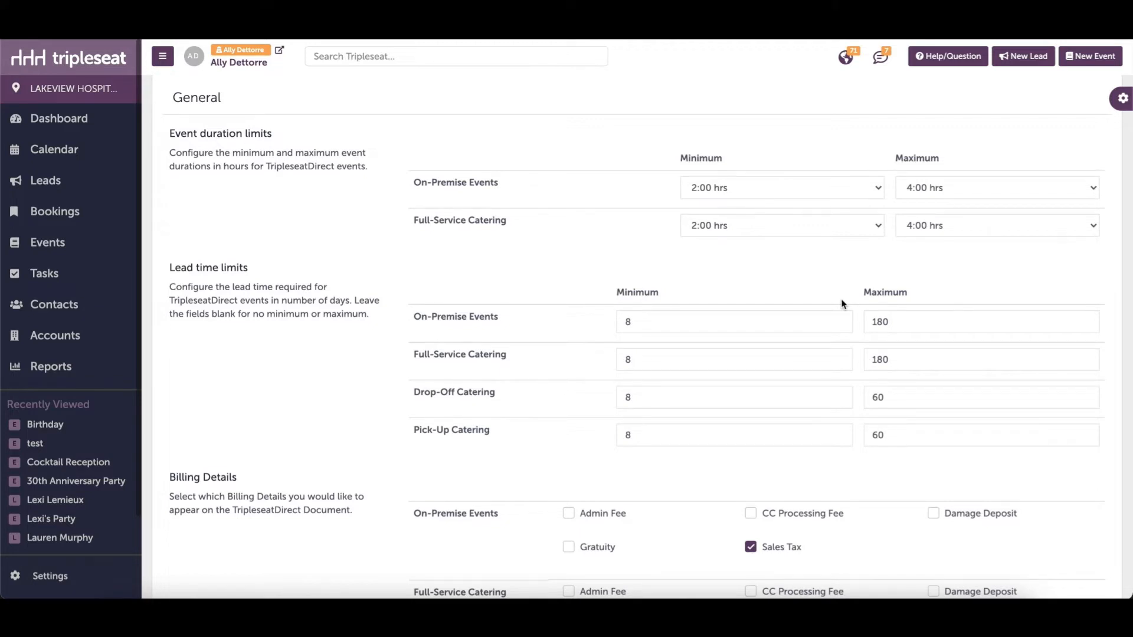
pyautogui.moveTo(862, 293); pyautogui.dragTo(922, 297)
pyautogui.click(923, 297)
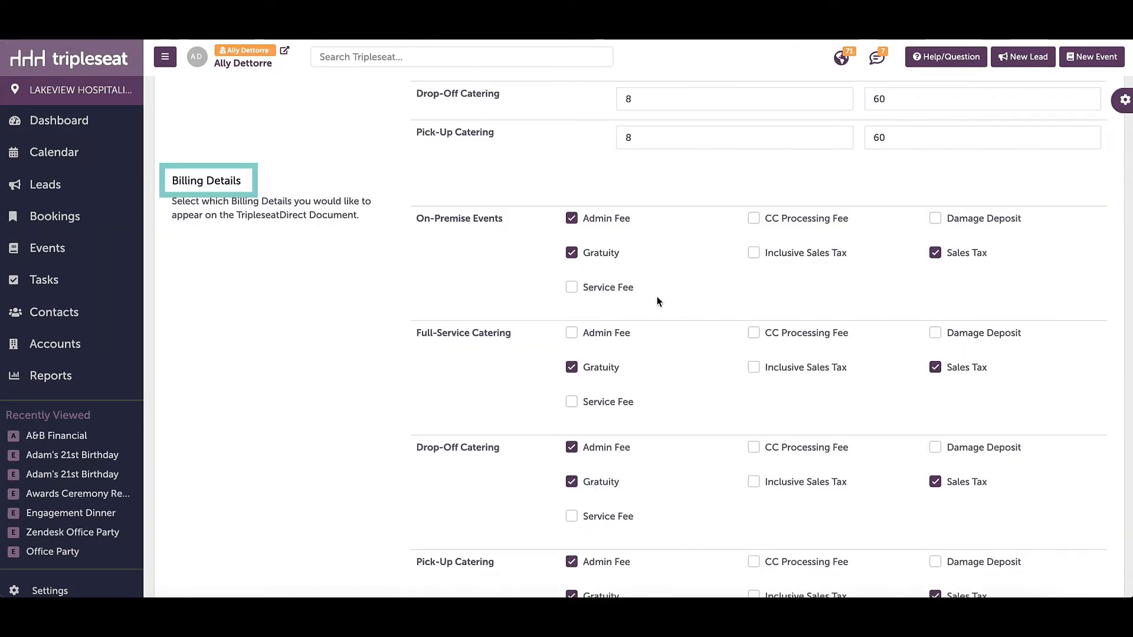
# Enable billing details: Admin Fee and CC Processing Fee for Full-Service Catering, CC Processing Fee and Service Fee for Drop-Off, and Service Fee for Pick-Up.
pyautogui.click(605, 334)
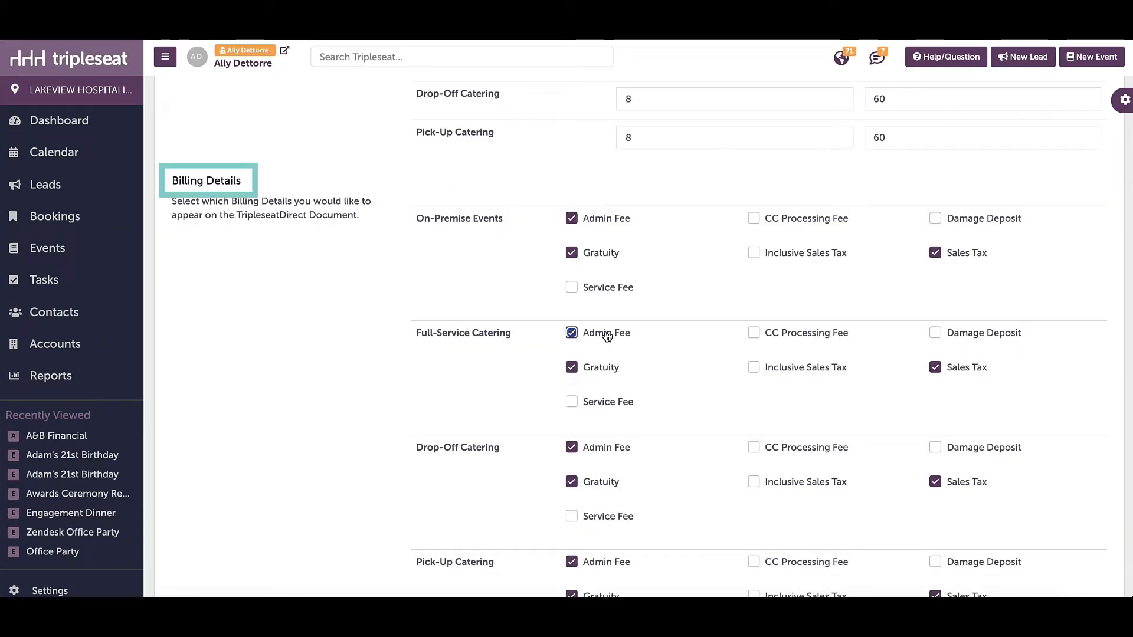
pyautogui.click(754, 333)
pyautogui.scroll(-3, 718, 347)
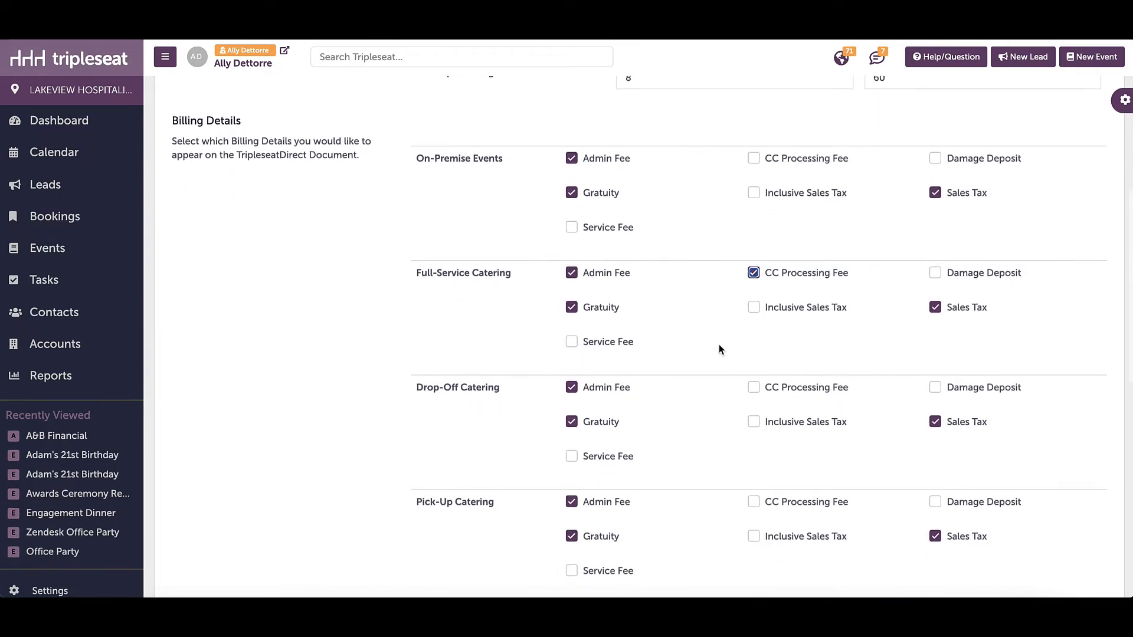
pyautogui.click(755, 270)
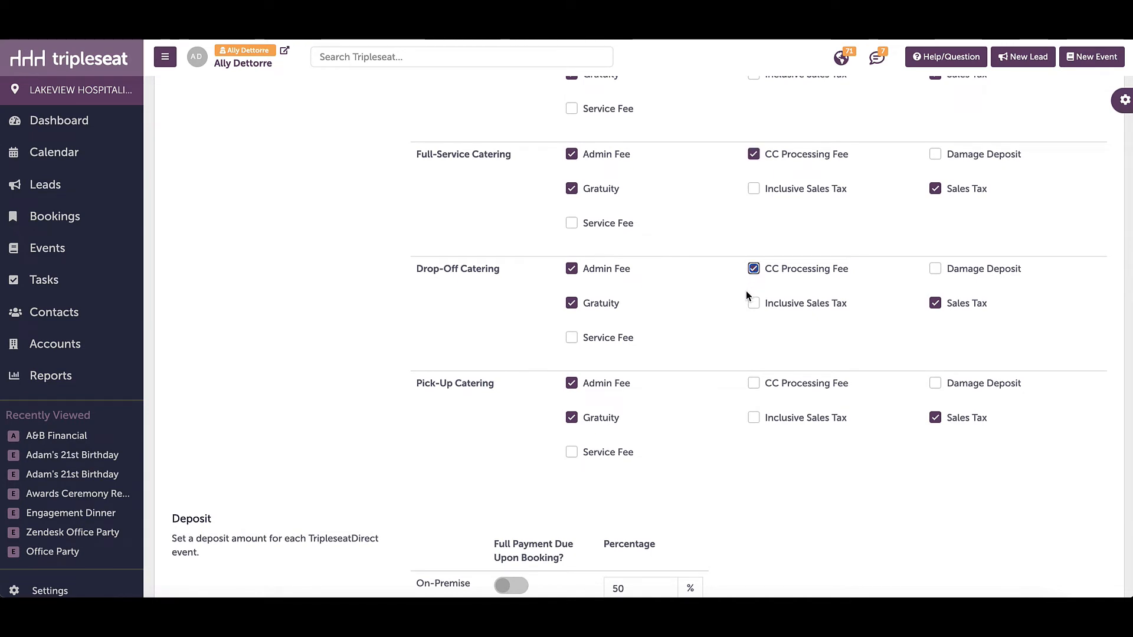
pyautogui.click(571, 338)
pyautogui.click(627, 452)
# Require full payment upon booking for Pick-Up Catering in the deposit settings.
pyautogui.scroll(-3, 730, 472)
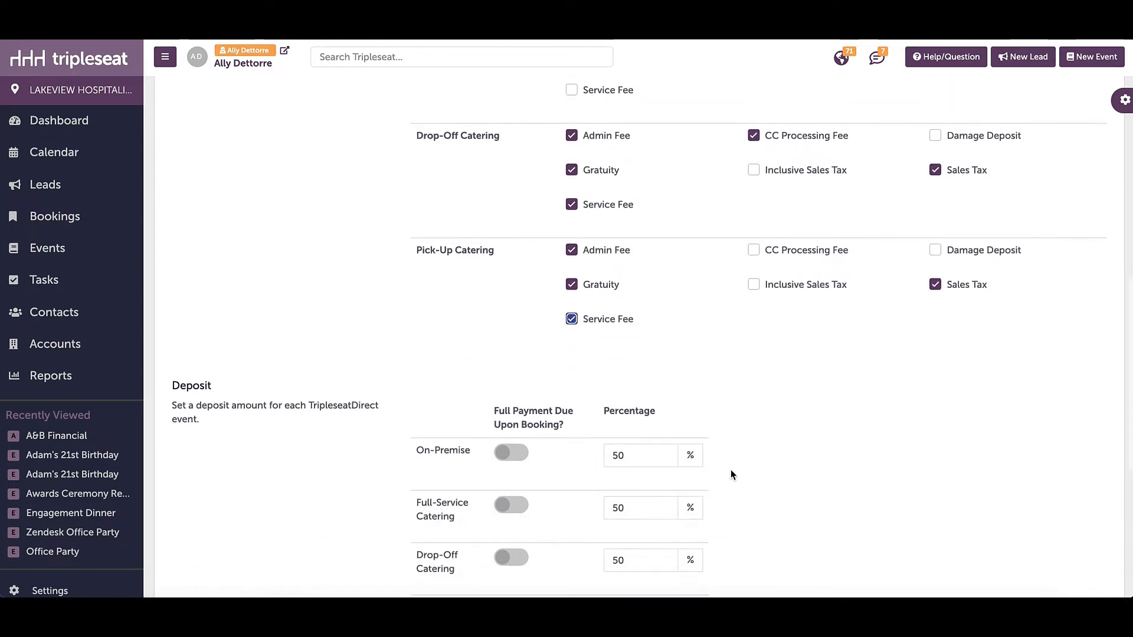
pyautogui.scroll(-3, 731, 471)
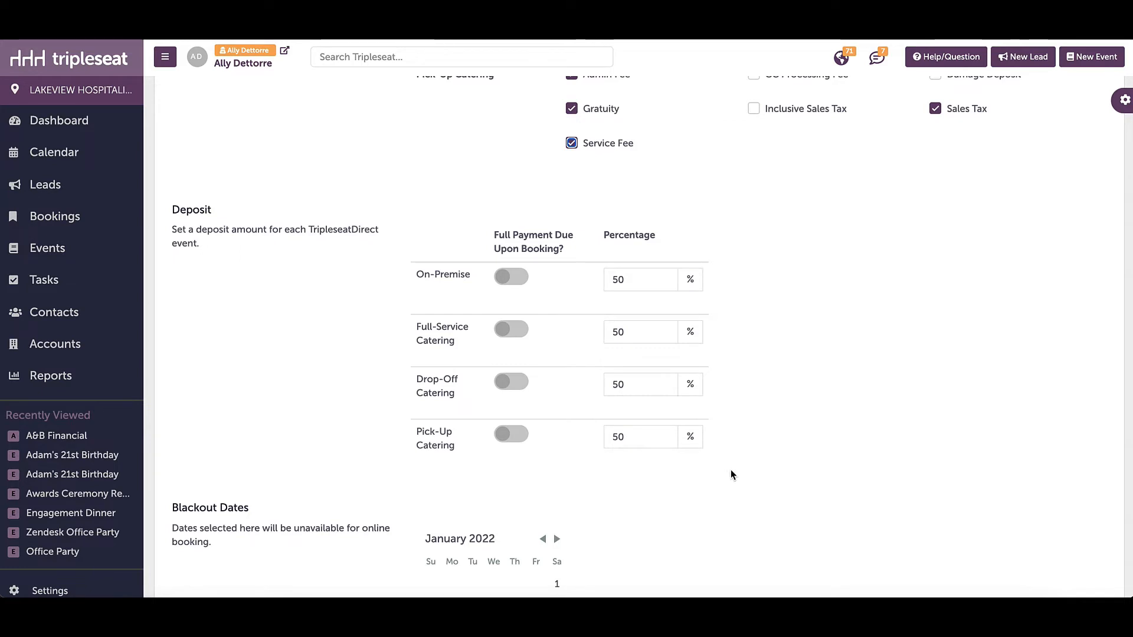
pyautogui.click(517, 437)
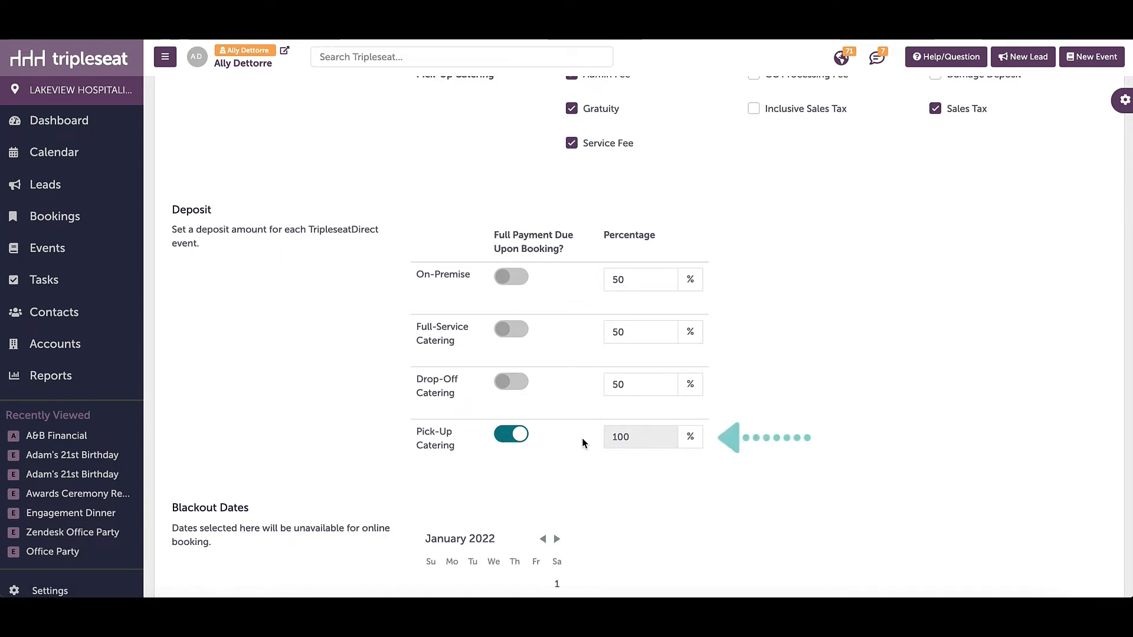
# Add February 25, 26 and 27, 2022 as blackout dates and save the configuration.
pyautogui.scroll(-5, 582, 438)
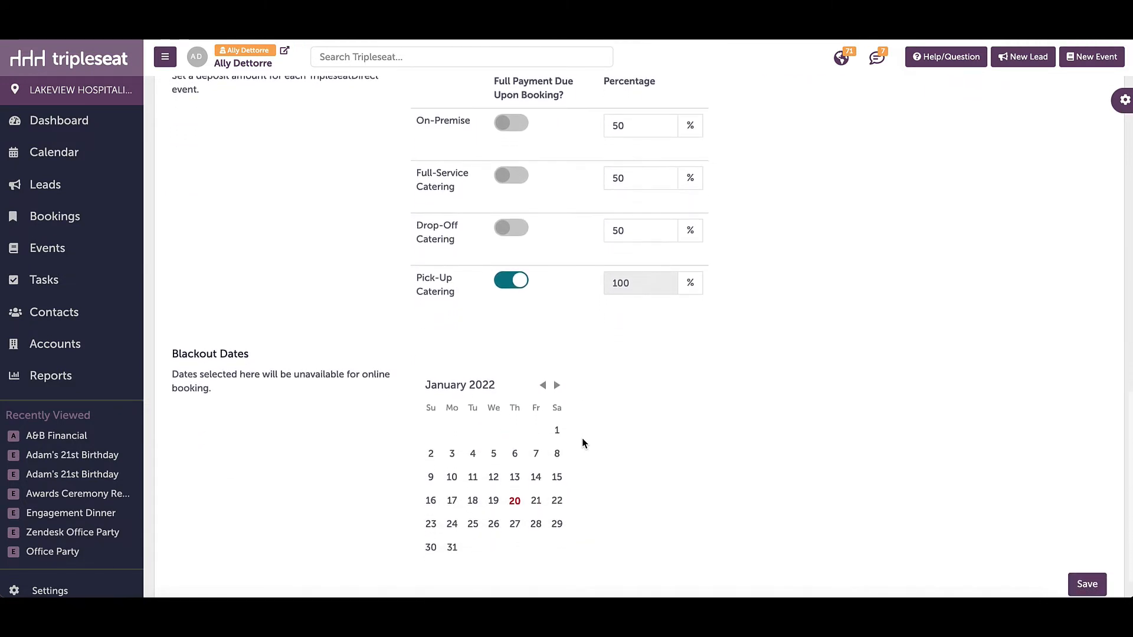
pyautogui.scroll(-1, 583, 443)
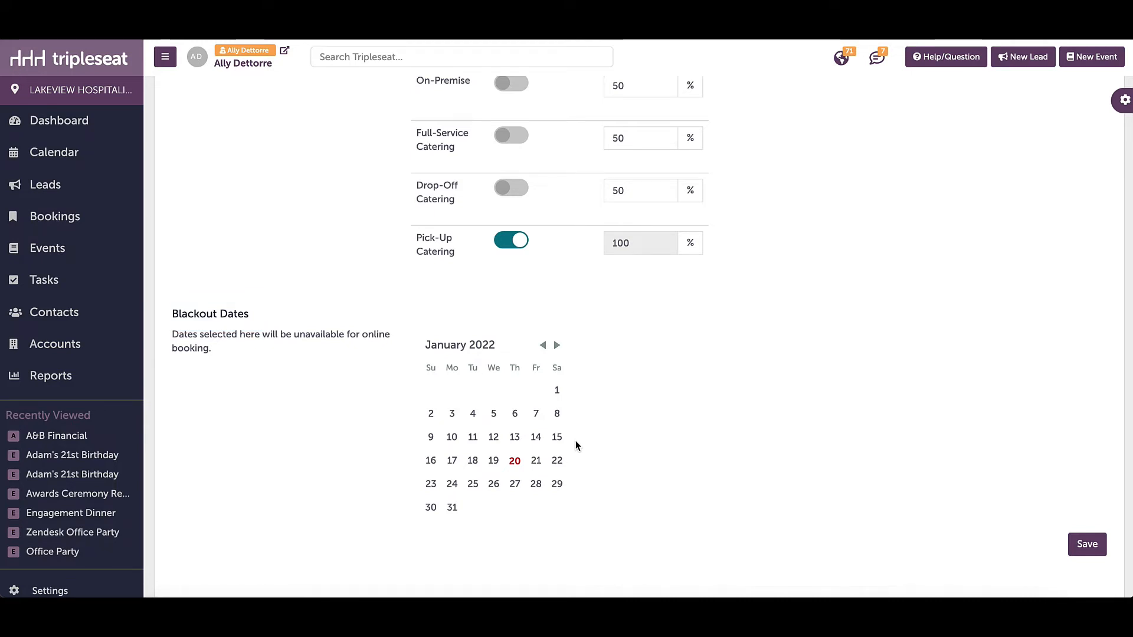
pyautogui.click(558, 347)
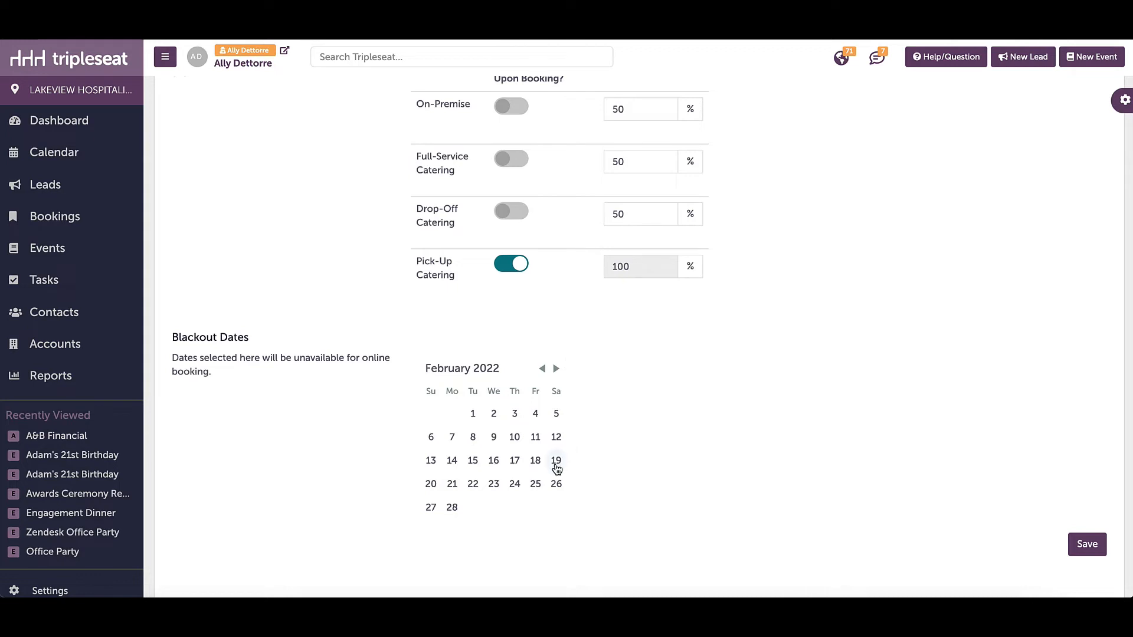
pyautogui.click(534, 486)
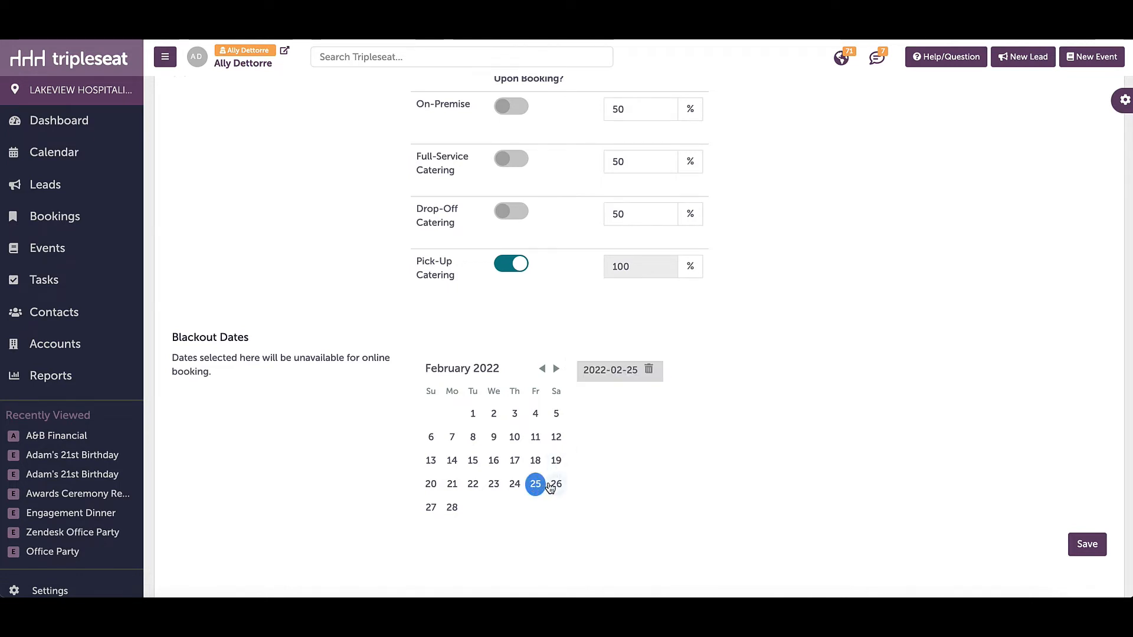
pyautogui.click(557, 485)
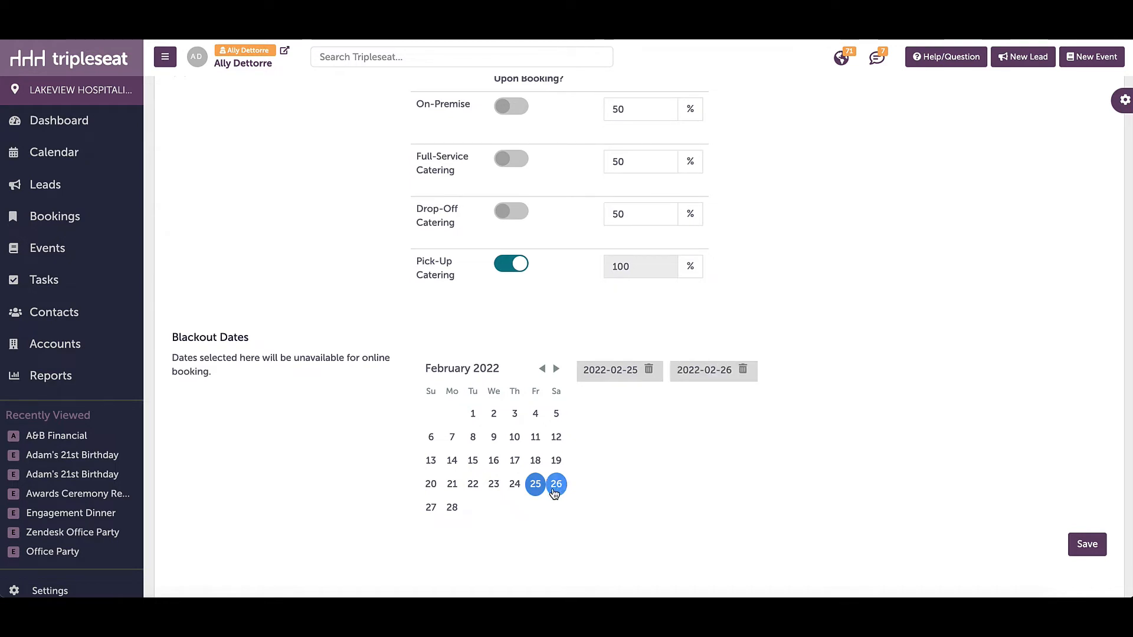
pyautogui.click(427, 508)
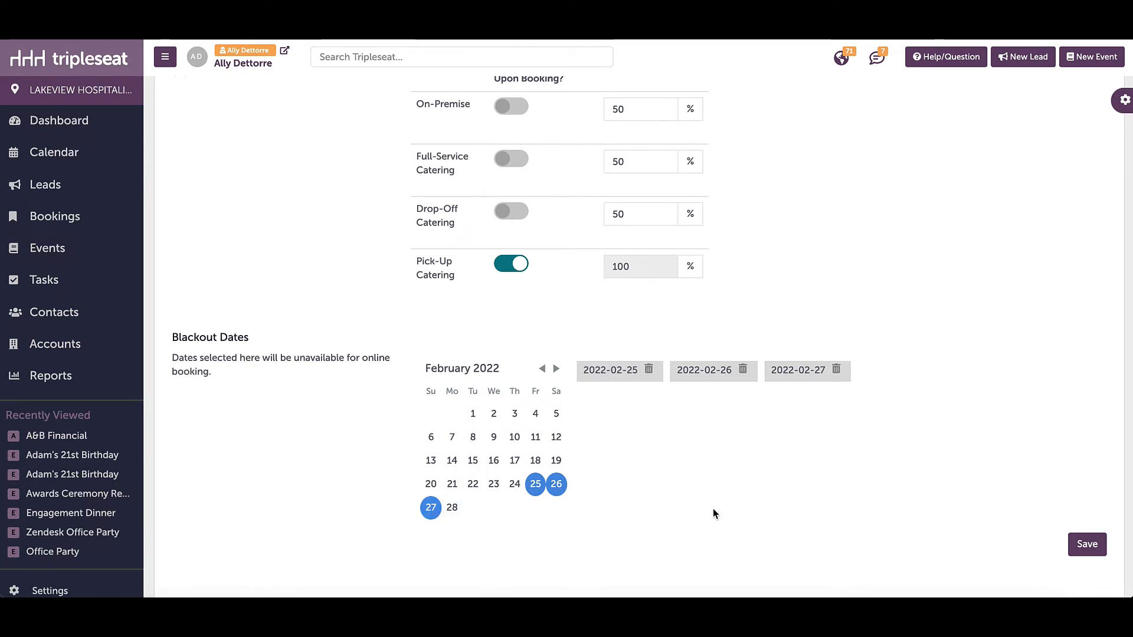
pyautogui.scroll(1, 714, 507)
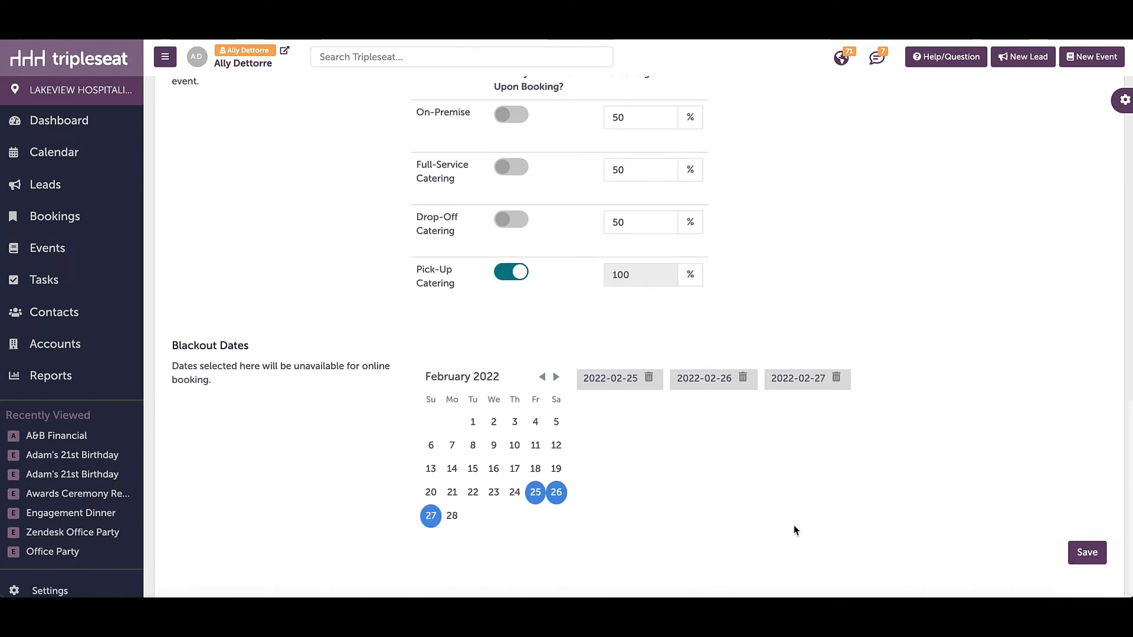
pyautogui.click(1086, 553)
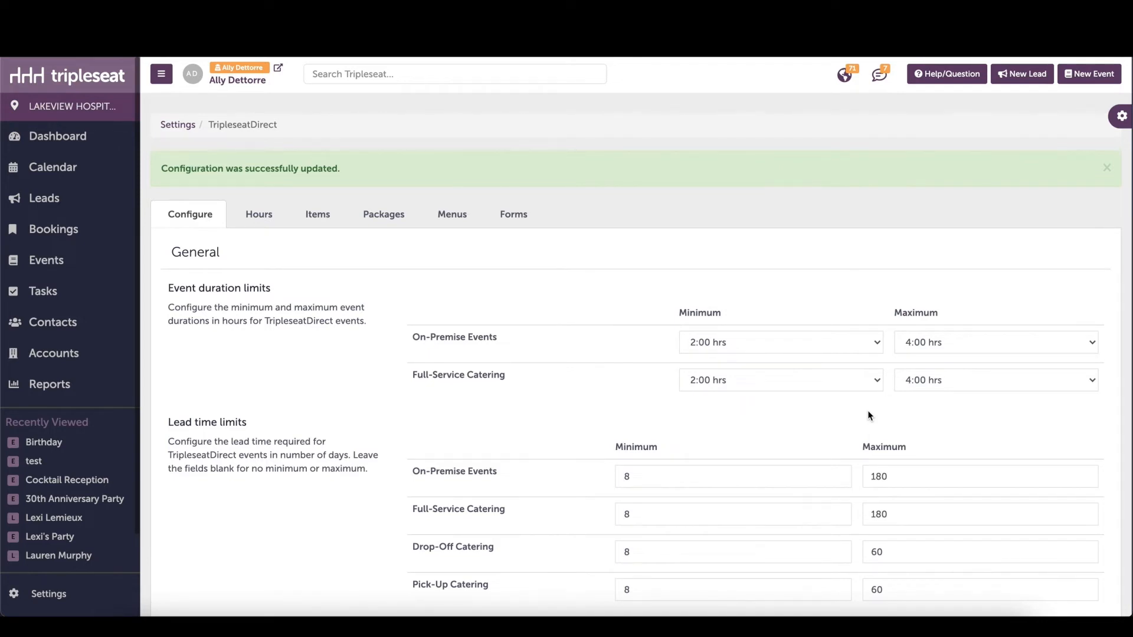
# Open the TripleseatDirect location hours for Lakeview Grill.
pyautogui.click(265, 218)
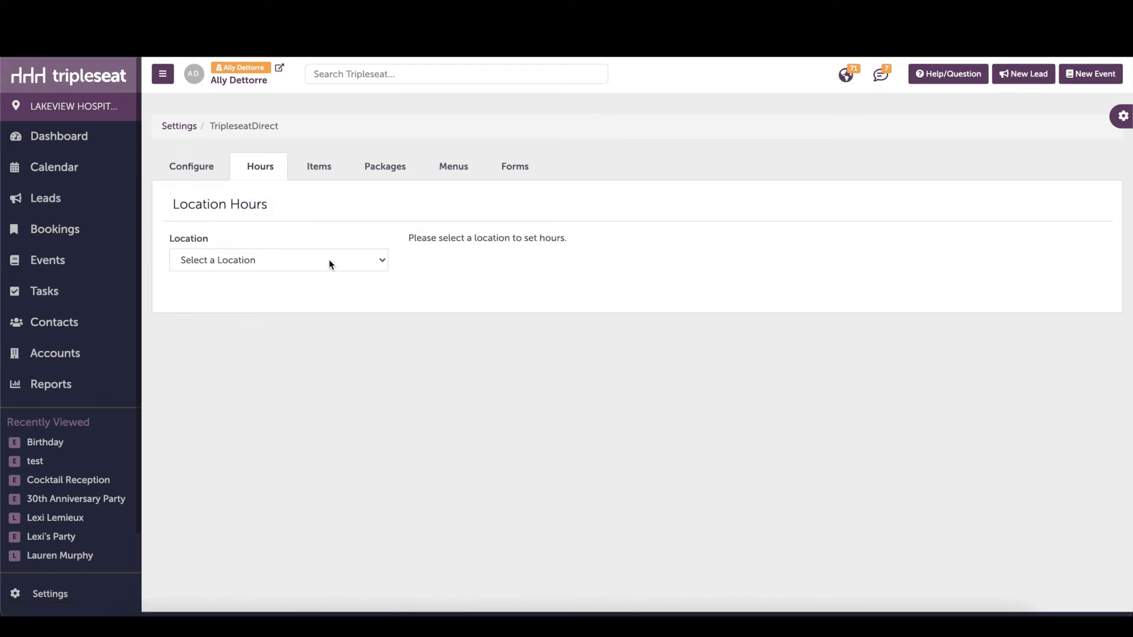
pyautogui.click(330, 264)
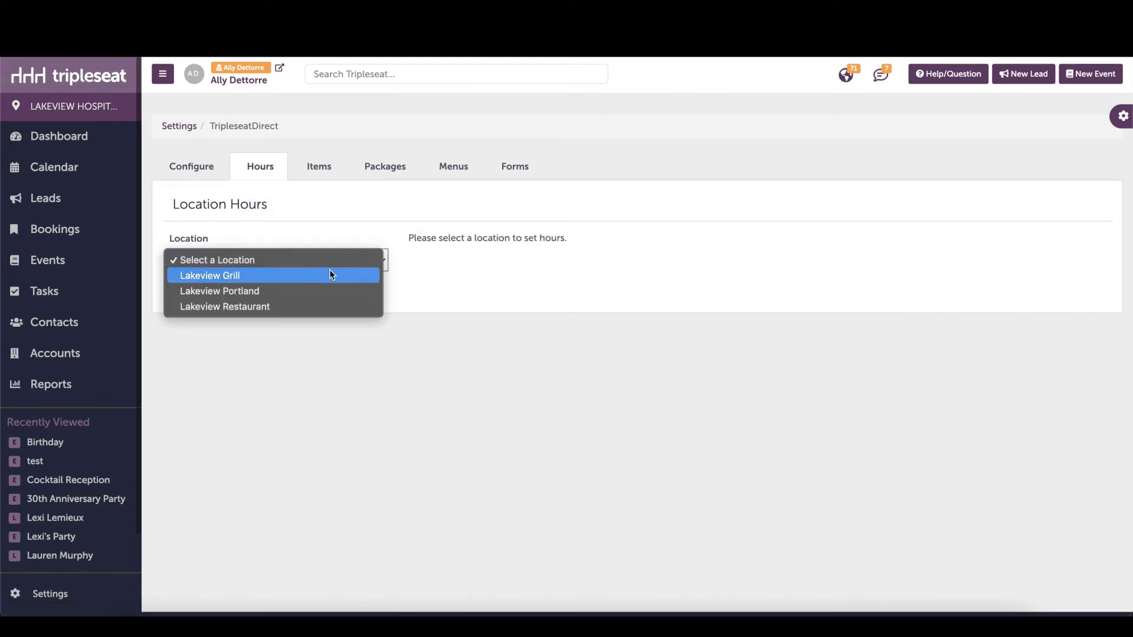
pyautogui.click(331, 276)
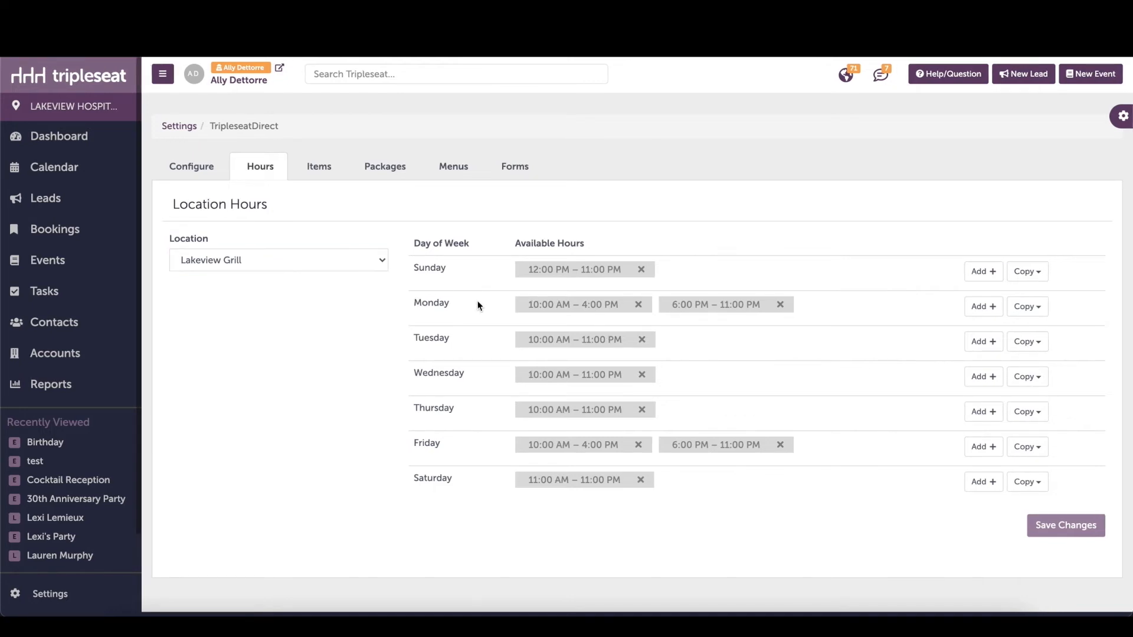
# Replace Tuesday's available hours with a 10:00 AM to 4:00 PM slot.
pyautogui.click(643, 342)
pyautogui.click(983, 342)
pyautogui.click(437, 154)
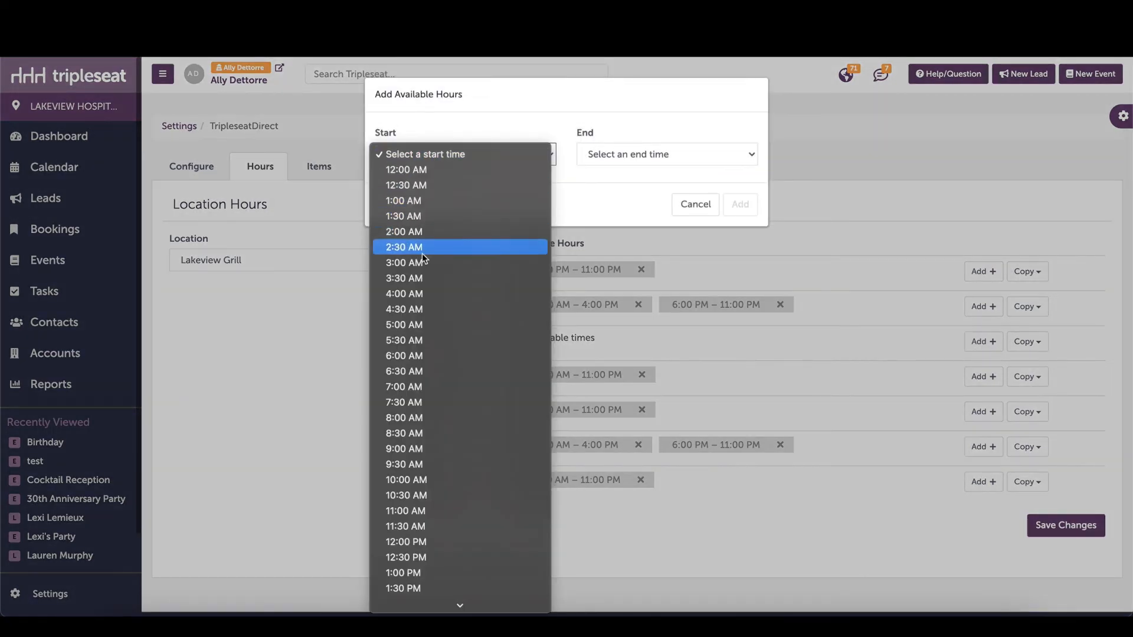
pyautogui.click(431, 481)
pyautogui.click(621, 152)
pyautogui.click(627, 356)
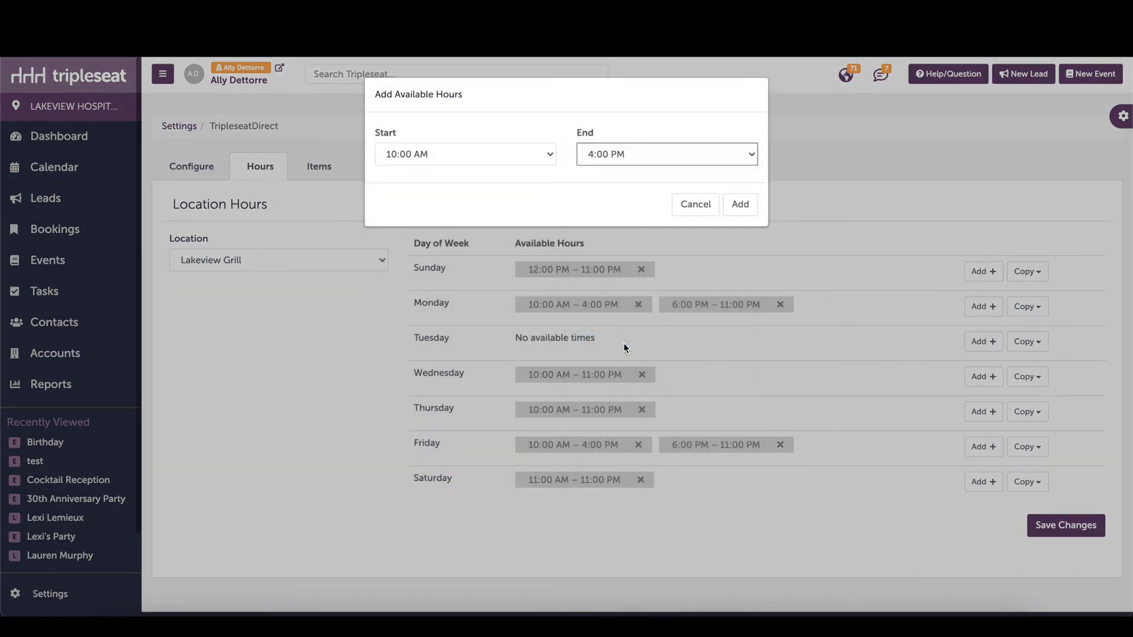
pyautogui.click(740, 204)
# Add a second Tuesday slot from 6:00 PM to 11:00 PM and save the location hours.
pyautogui.click(983, 341)
pyautogui.click(483, 154)
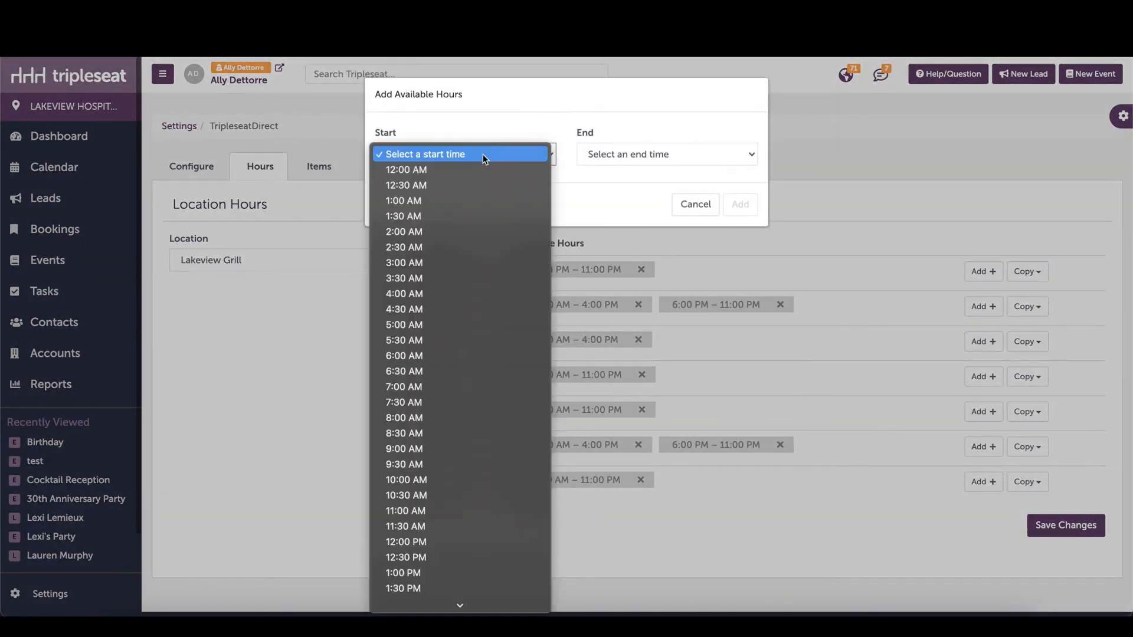
pyautogui.scroll(-5, 470, 426)
pyautogui.click(470, 426)
pyautogui.click(643, 155)
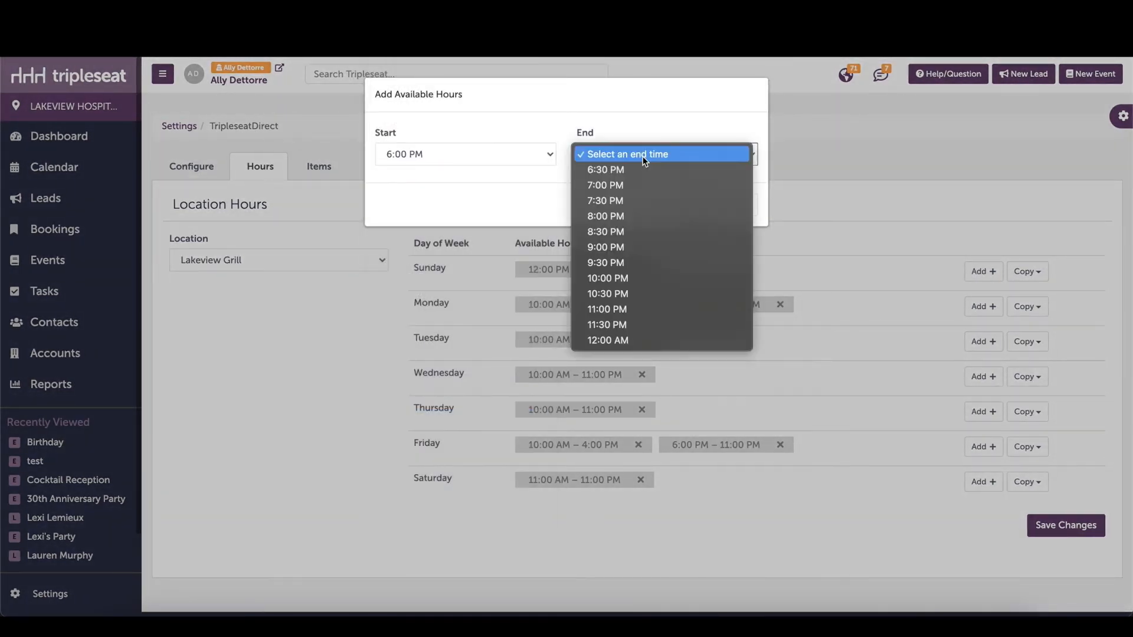
pyautogui.click(645, 308)
pyautogui.click(737, 204)
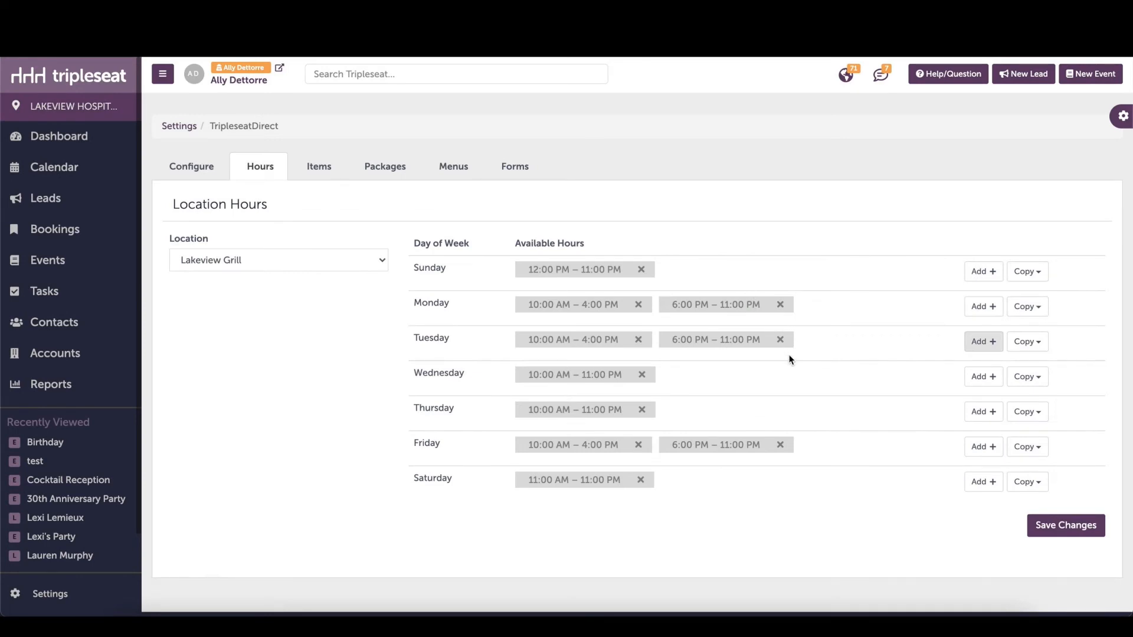
pyautogui.click(1063, 531)
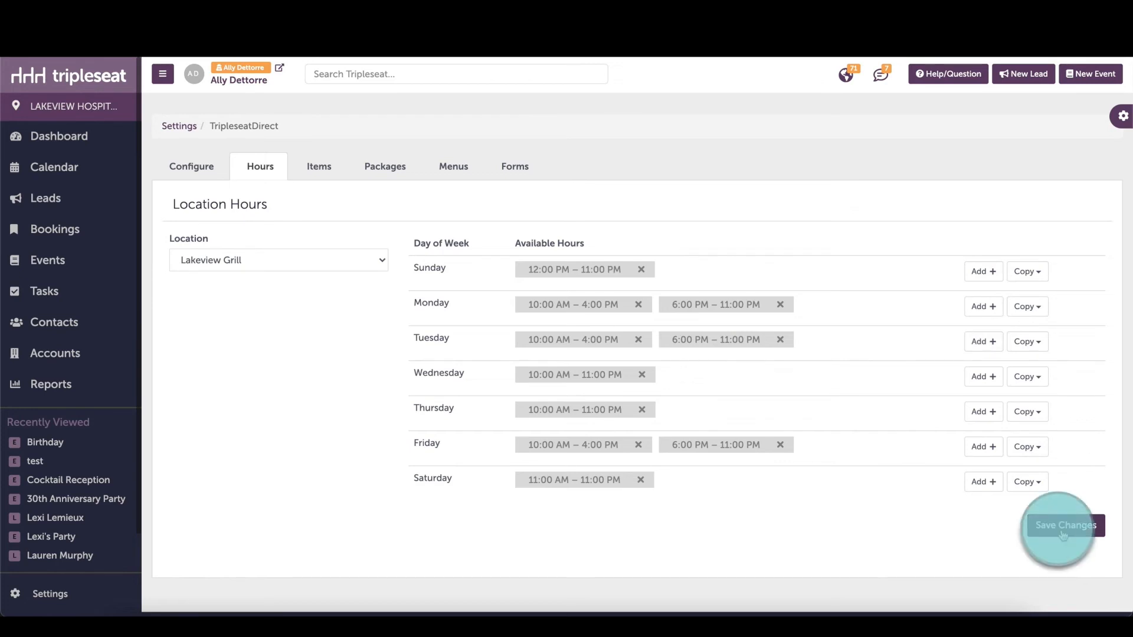
# Open the Lakeview Grill location's details for editing from the location settings.
pyautogui.scroll(-1, 859, 488)
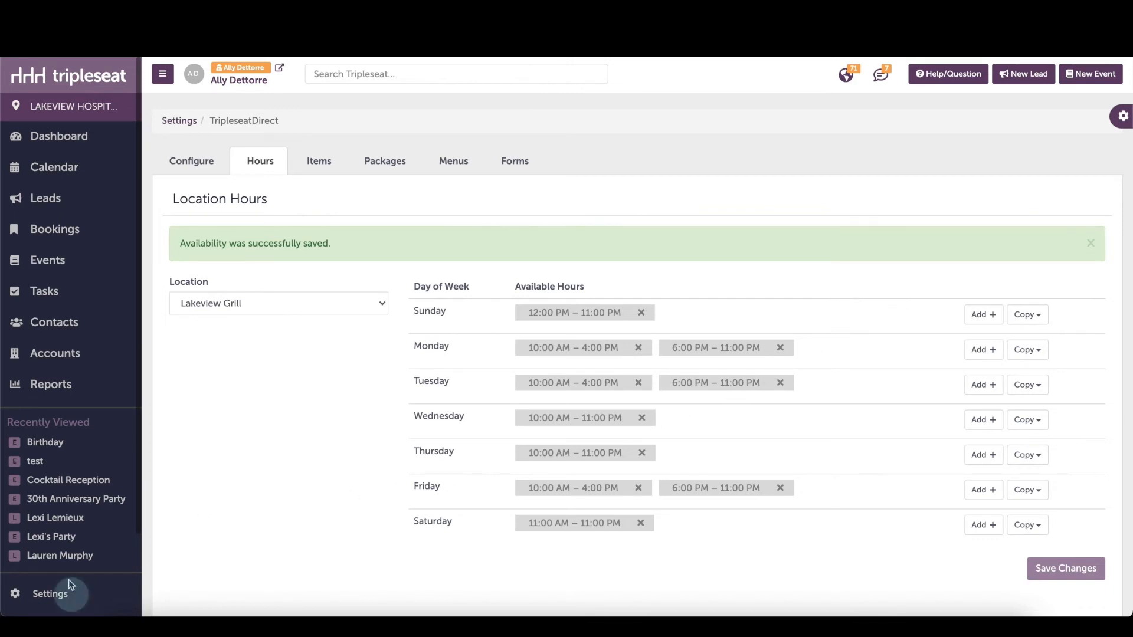
pyautogui.click(57, 595)
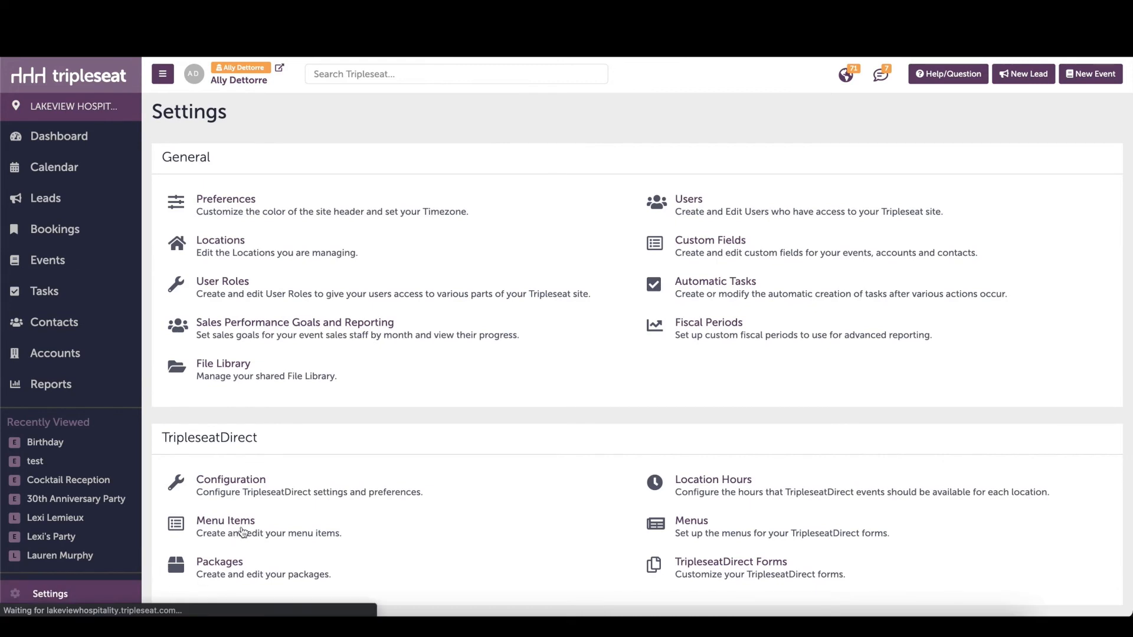
pyautogui.click(324, 252)
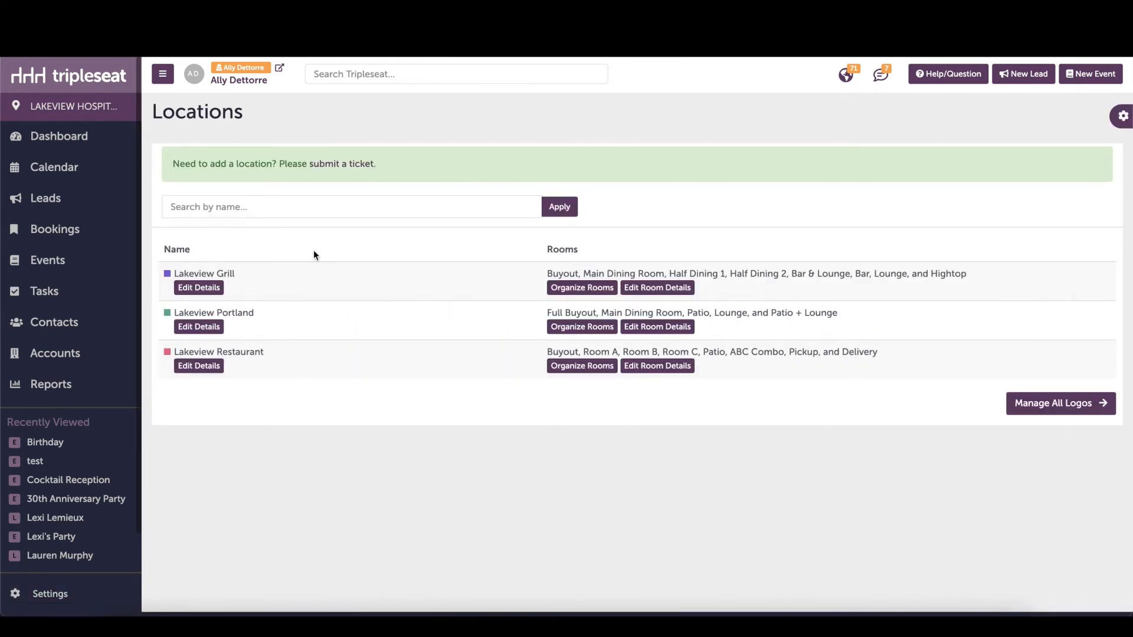
pyautogui.click(216, 294)
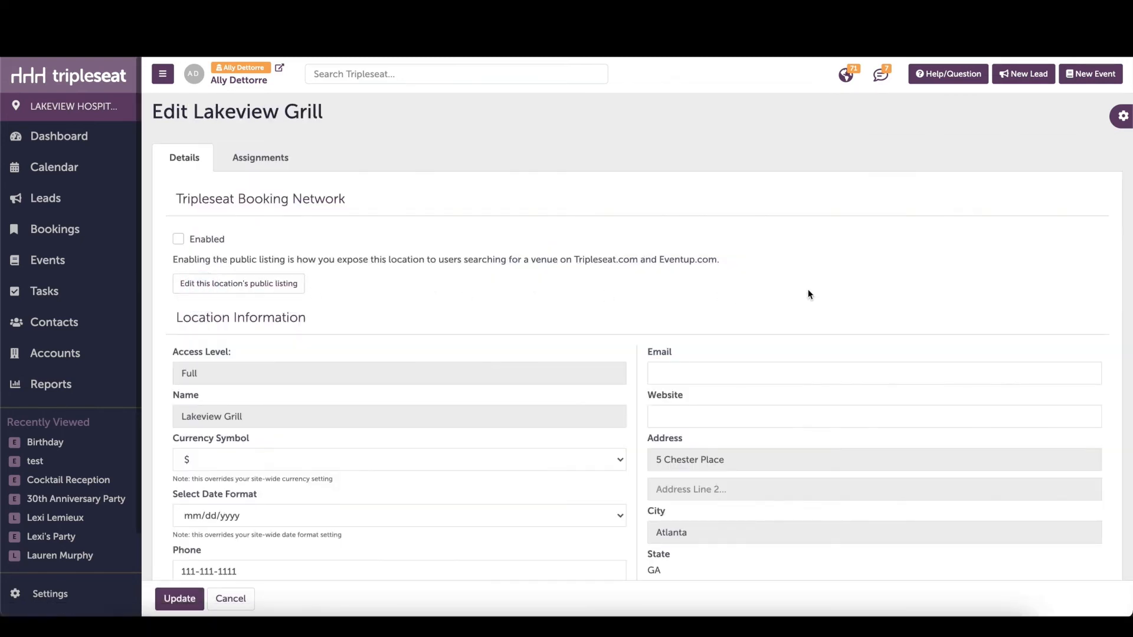
# Set Lakeview Grill's delivery radius to 15, apply it to TripleseatDirect Forms, and save the location.
pyautogui.scroll(-7, 809, 294)
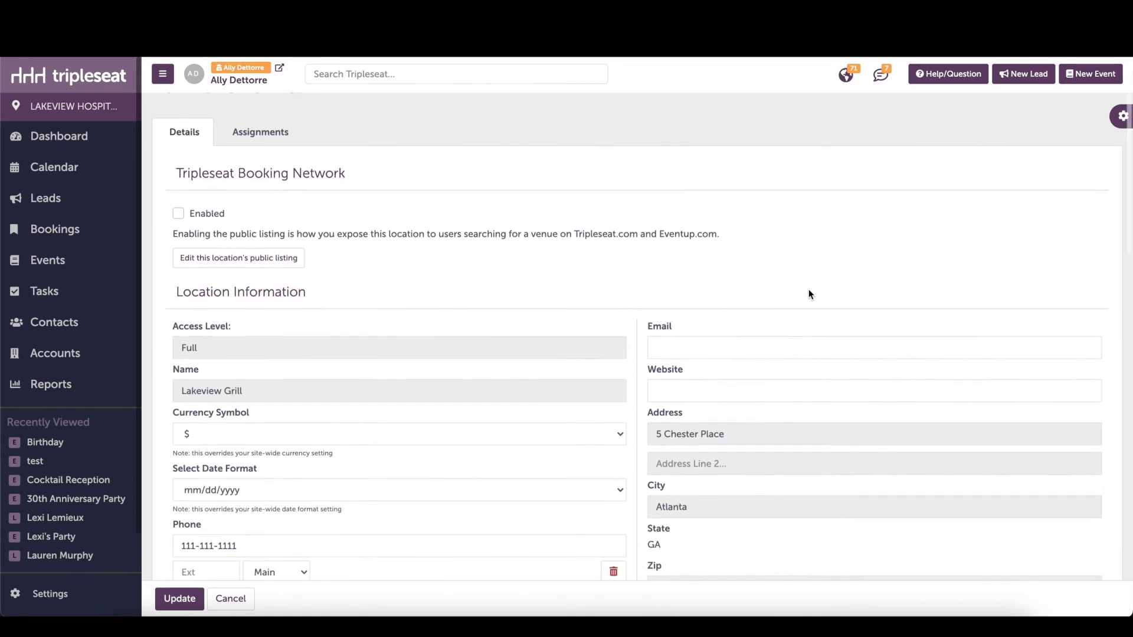
pyautogui.scroll(-9, 808, 288)
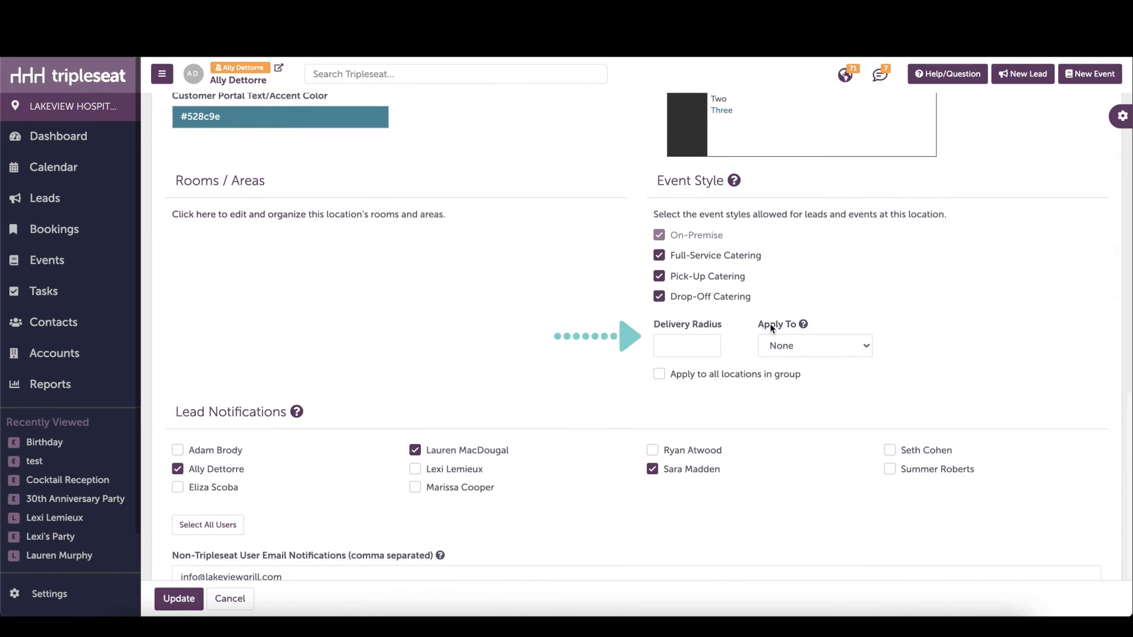
pyautogui.click(668, 348)
pyautogui.write('1')
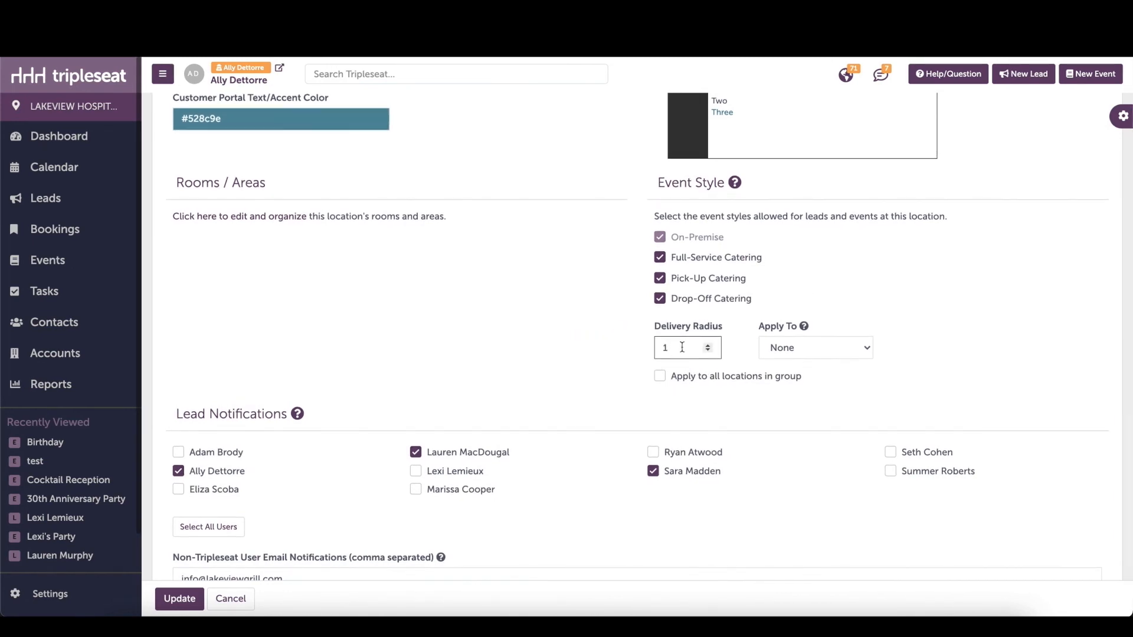
pyautogui.write('5')
pyautogui.click(767, 347)
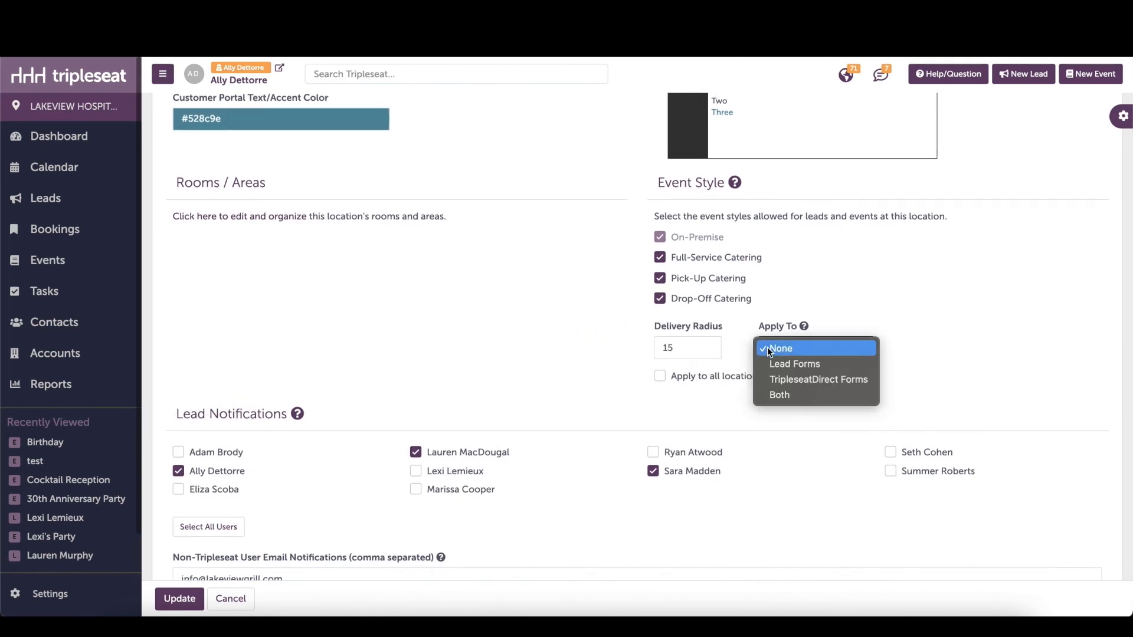
pyautogui.click(780, 379)
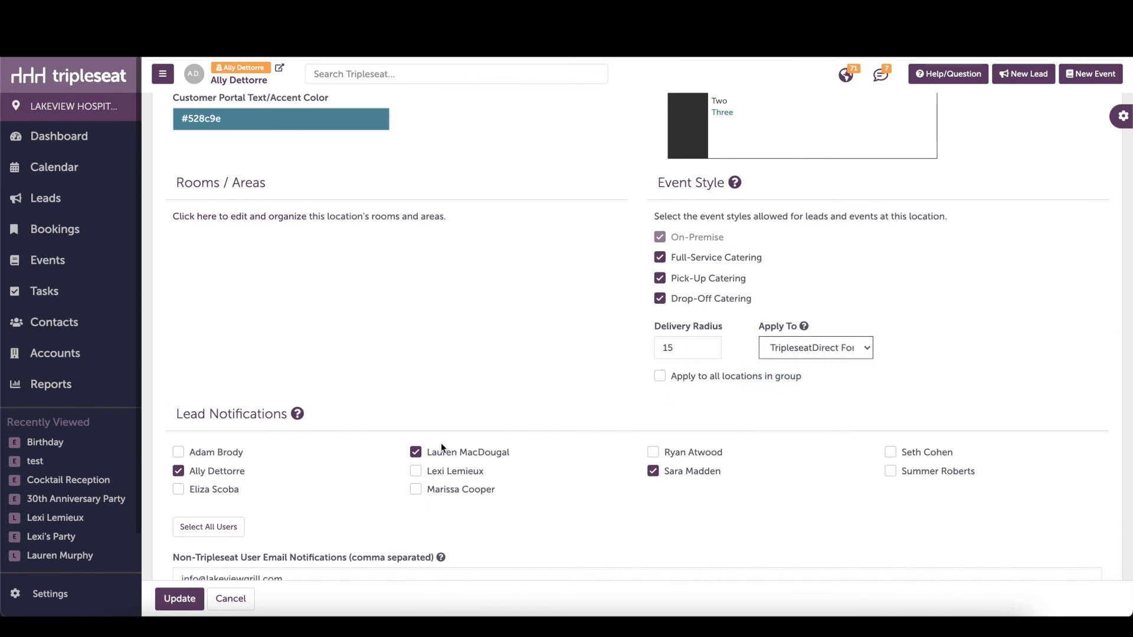
pyautogui.click(189, 601)
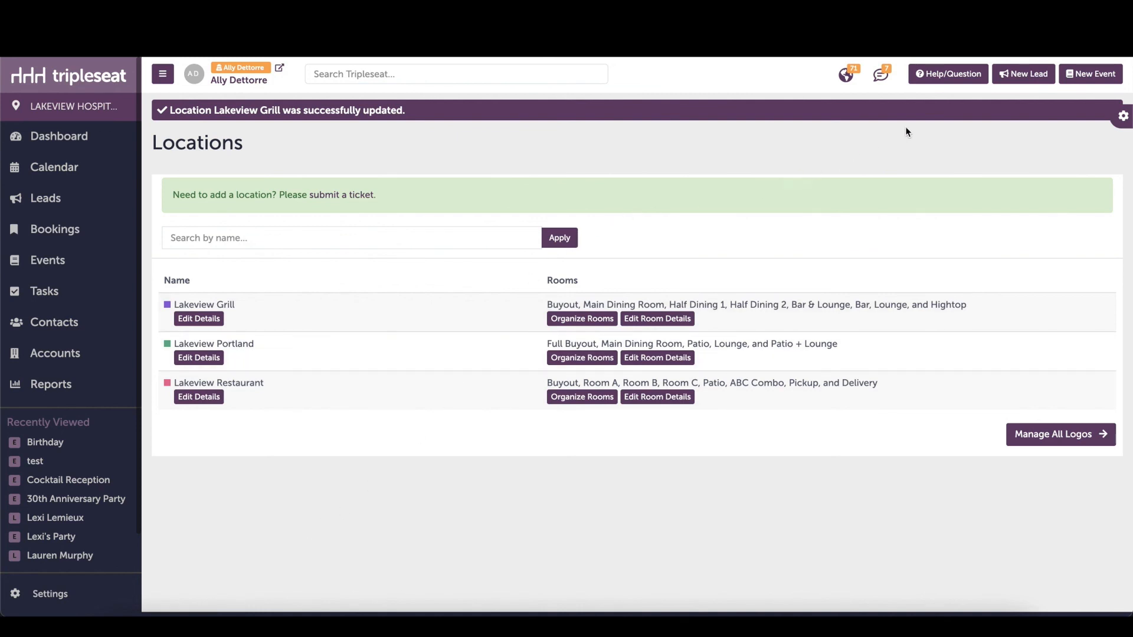
pyautogui.click(946, 76)
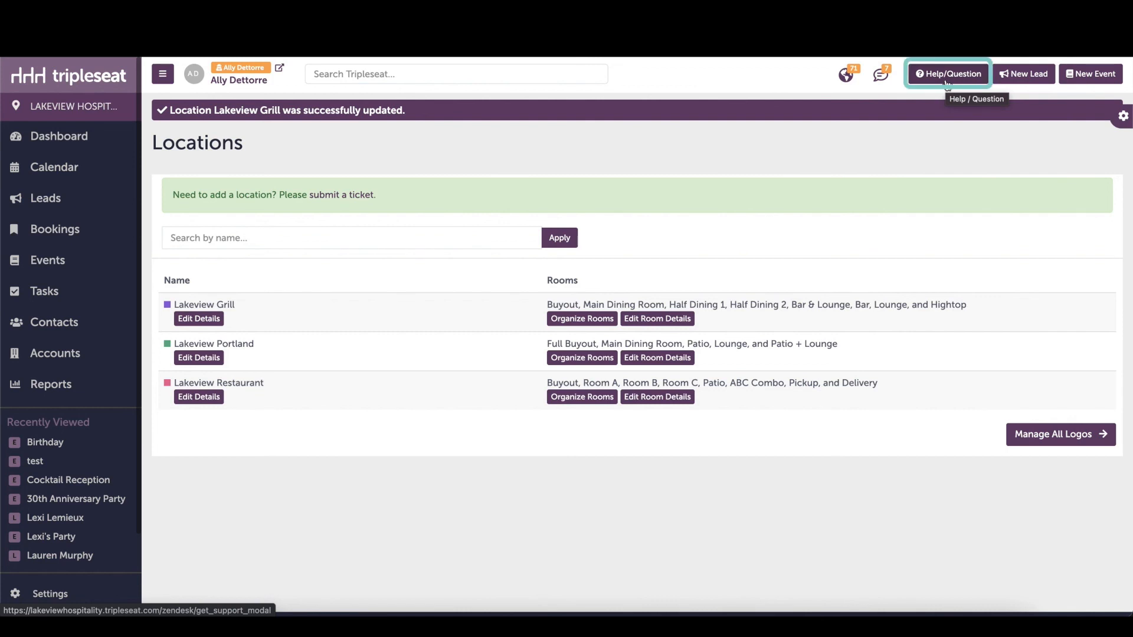